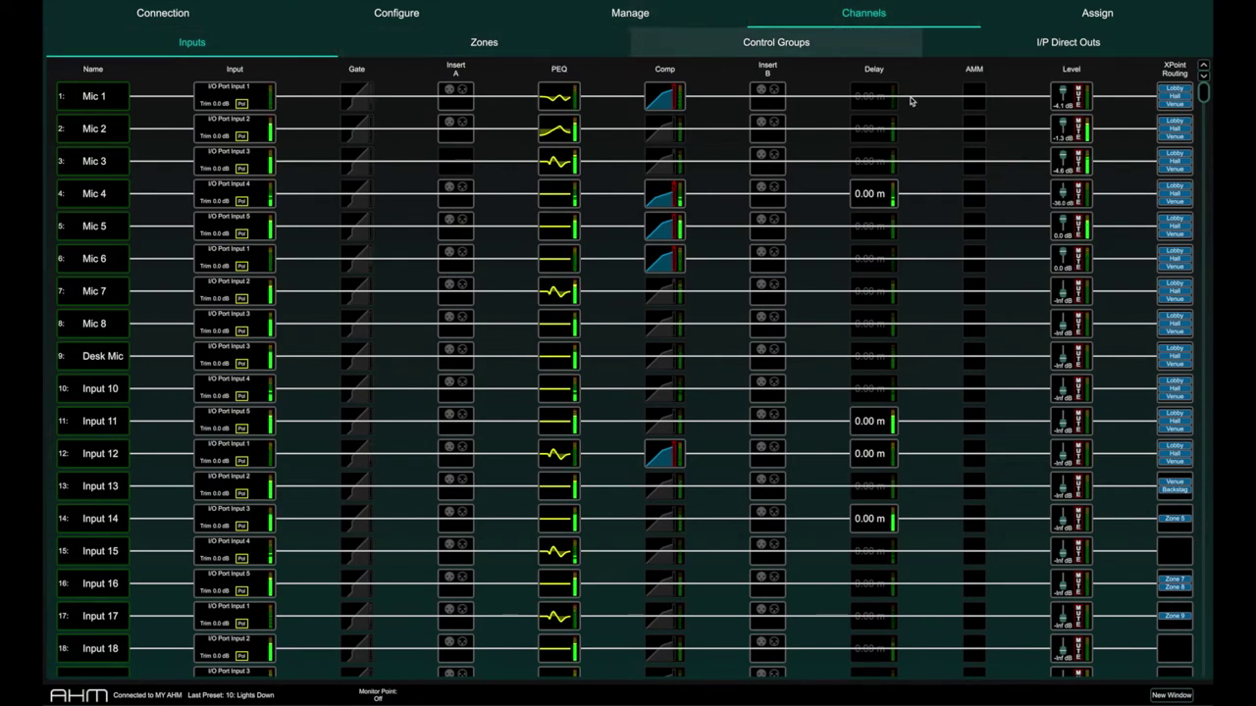
Step: Open the AMM 1 panel from the AMM cell in the Mic 1 row of the Inputs page
{"action": "left_click", "coordinate": [970, 99]}
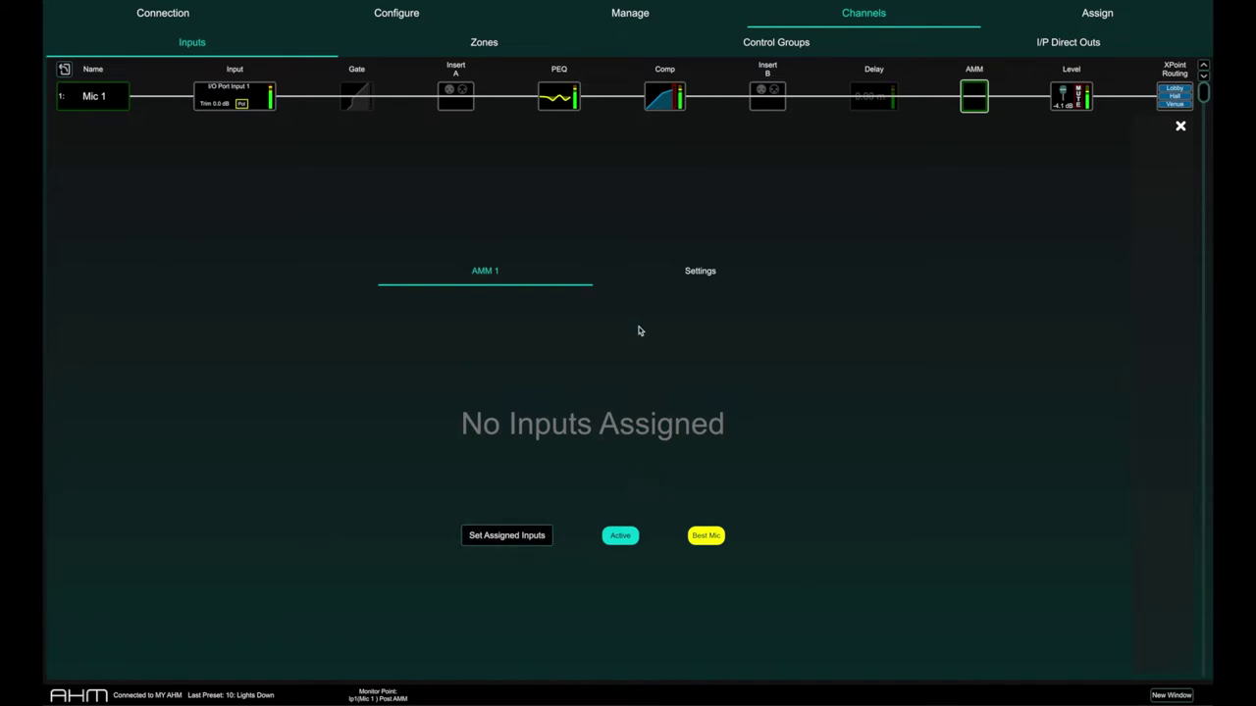
Step: Set the number of AMMs to 2 in the AMM settings
{"action": "left_click", "coordinate": [657, 280]}
{"action": "left_click", "coordinate": [541, 329]}
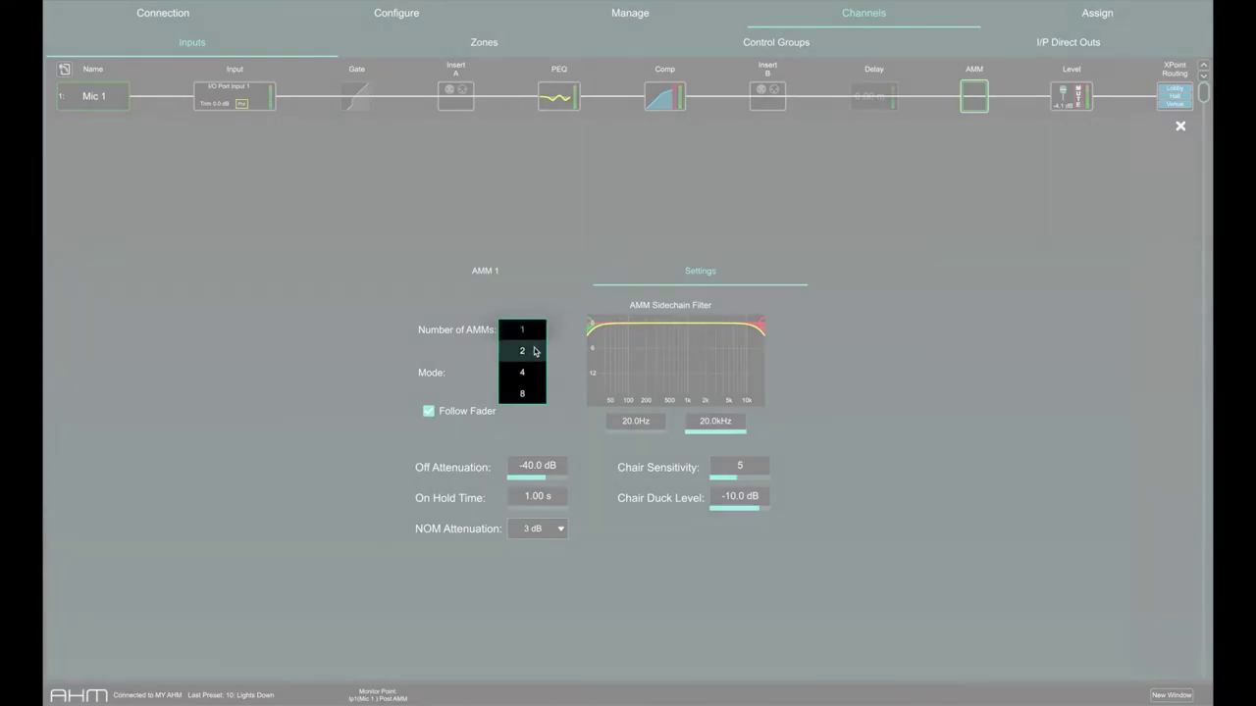
{"action": "left_click", "coordinate": [535, 352]}
Step: Assign Mic 1, Mic 2, Mic 3 and Mic 4 as inputs to AMM 1
{"action": "left_click", "coordinate": [482, 275]}
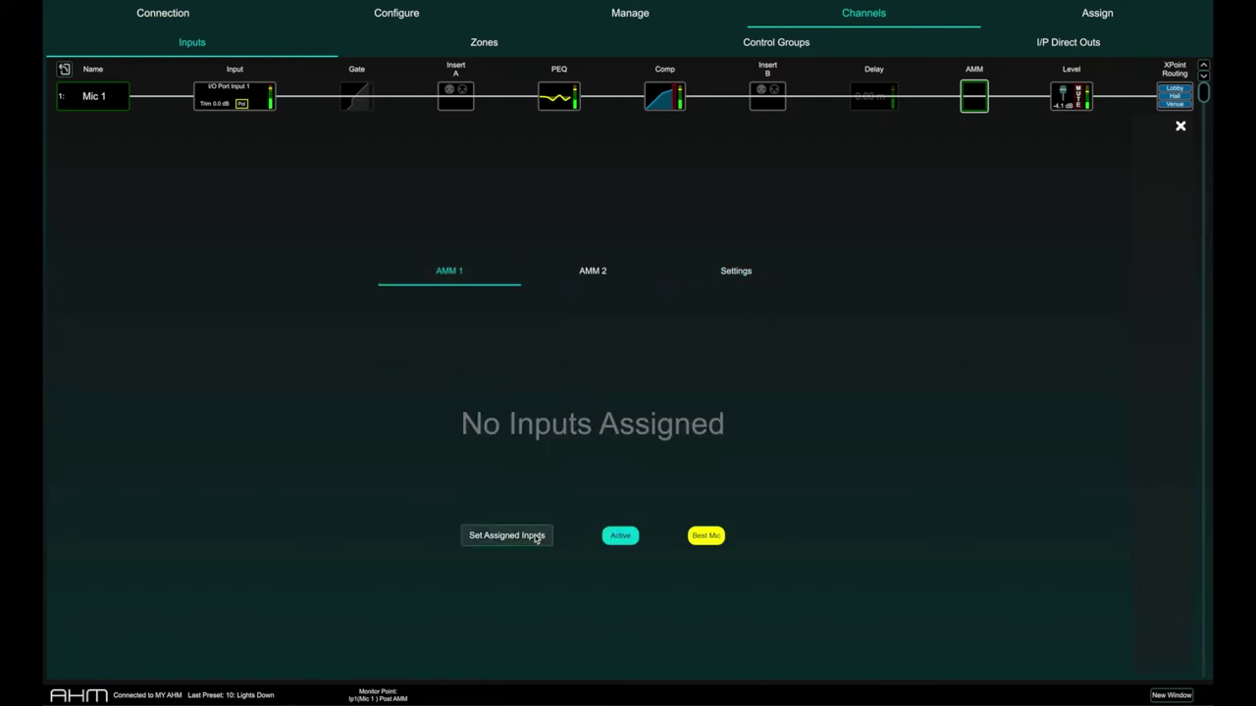
{"action": "left_click", "coordinate": [536, 537]}
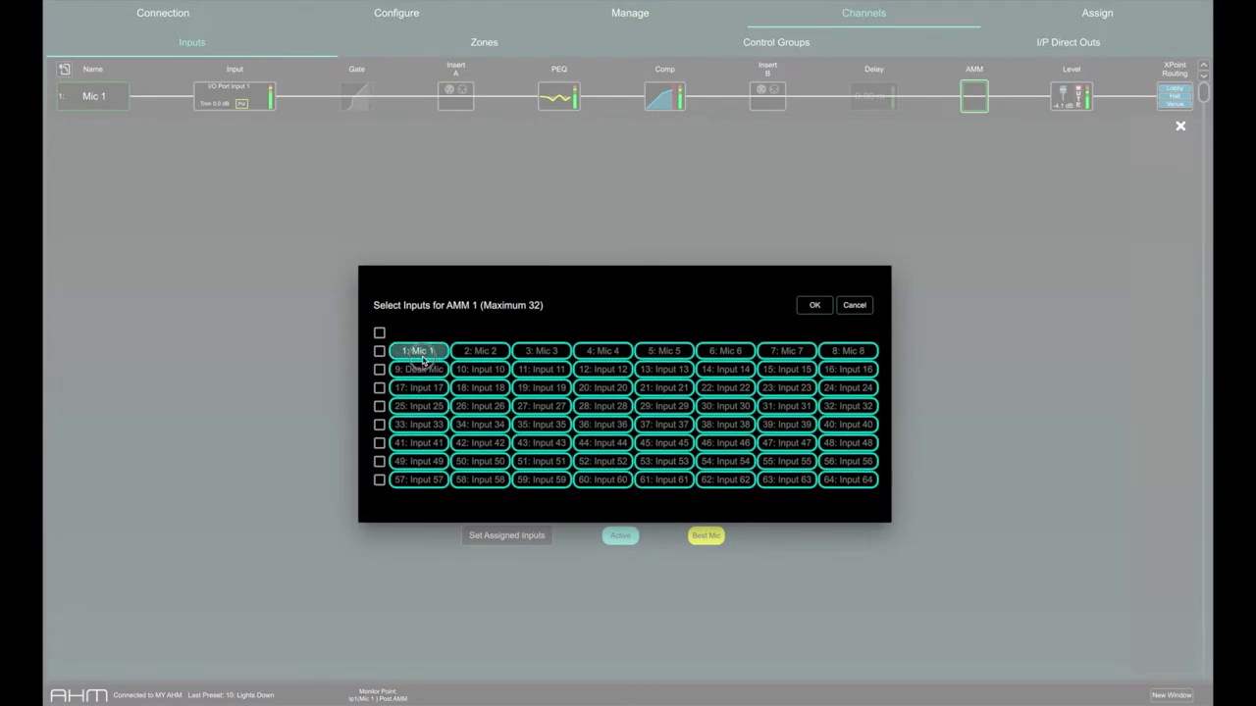
{"action": "left_click", "coordinate": [419, 354]}
{"action": "left_click", "coordinate": [479, 351]}
{"action": "left_click", "coordinate": [541, 351]}
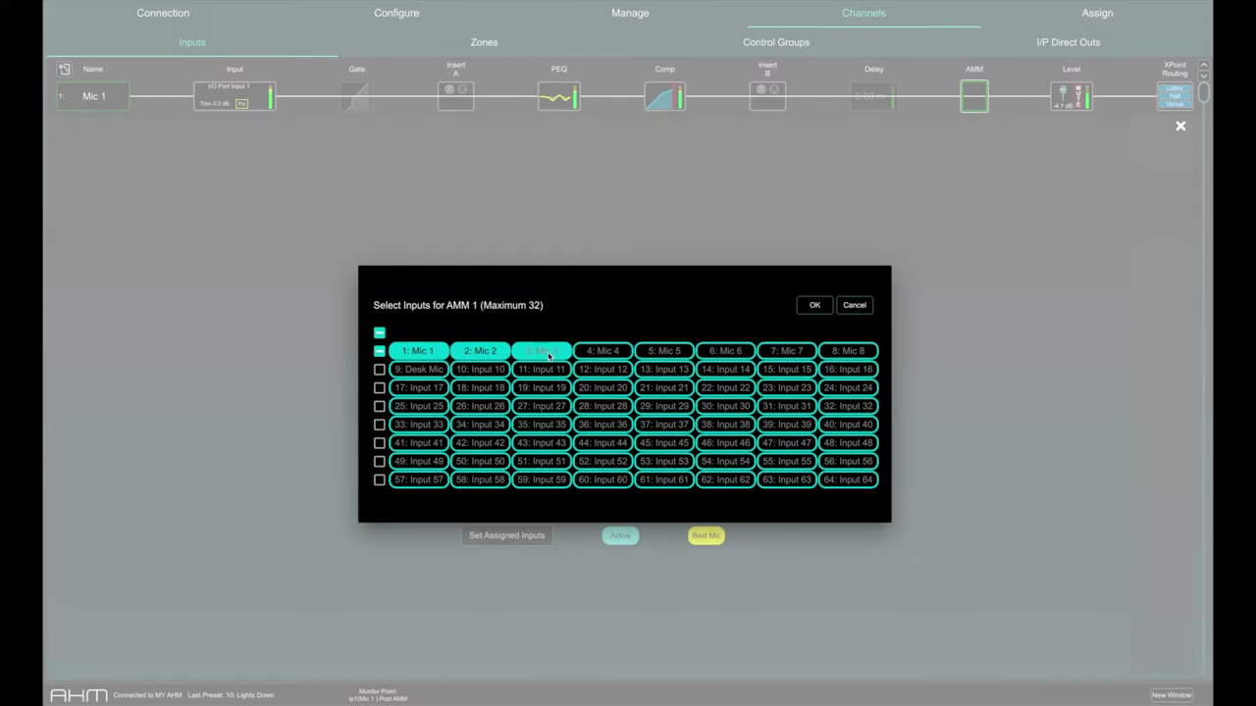
{"action": "left_click", "coordinate": [603, 351]}
{"action": "left_click", "coordinate": [323, 421]}
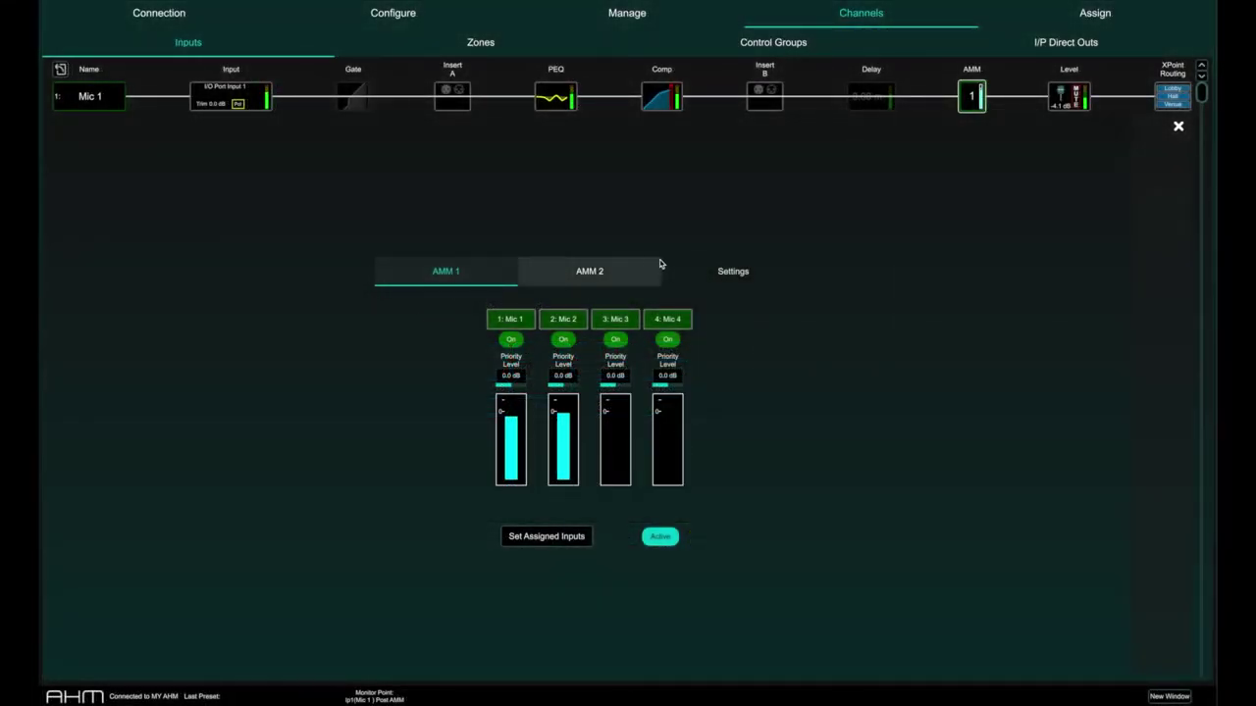
Step: Set the AMM mixing mode to NOM
{"action": "left_click", "coordinate": [733, 271]}
{"action": "left_click", "coordinate": [536, 374]}
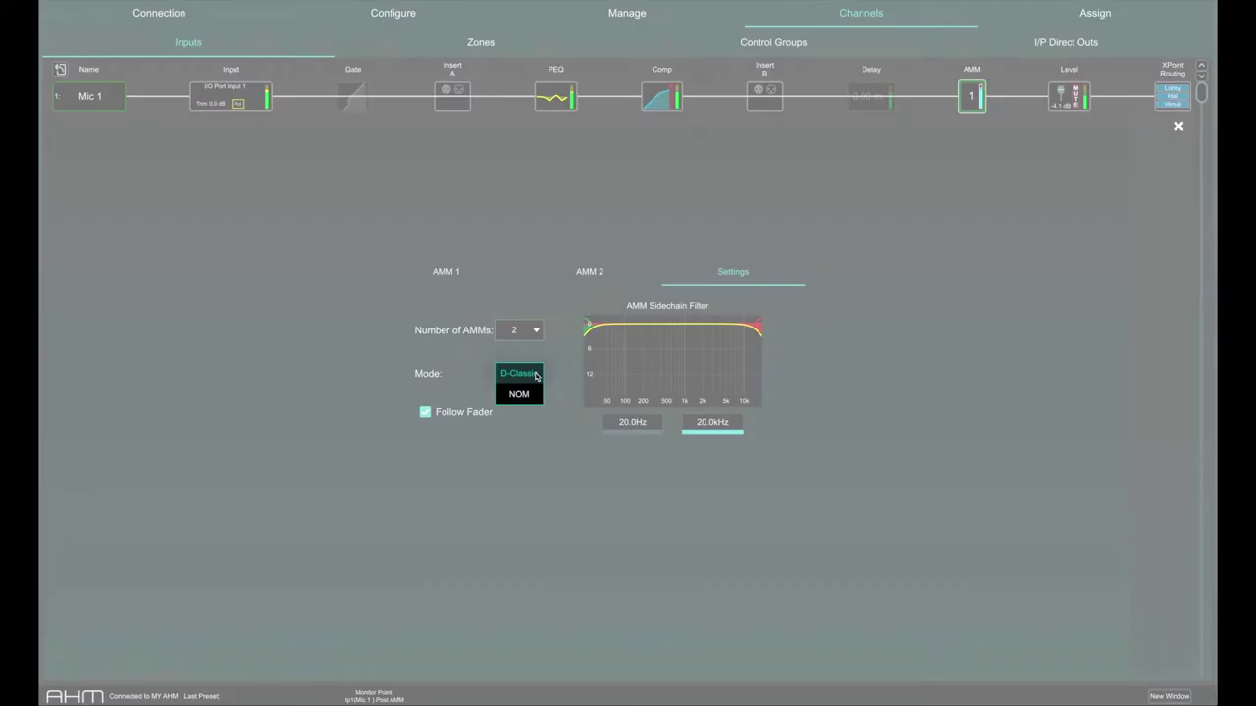
{"action": "left_click", "coordinate": [520, 394]}
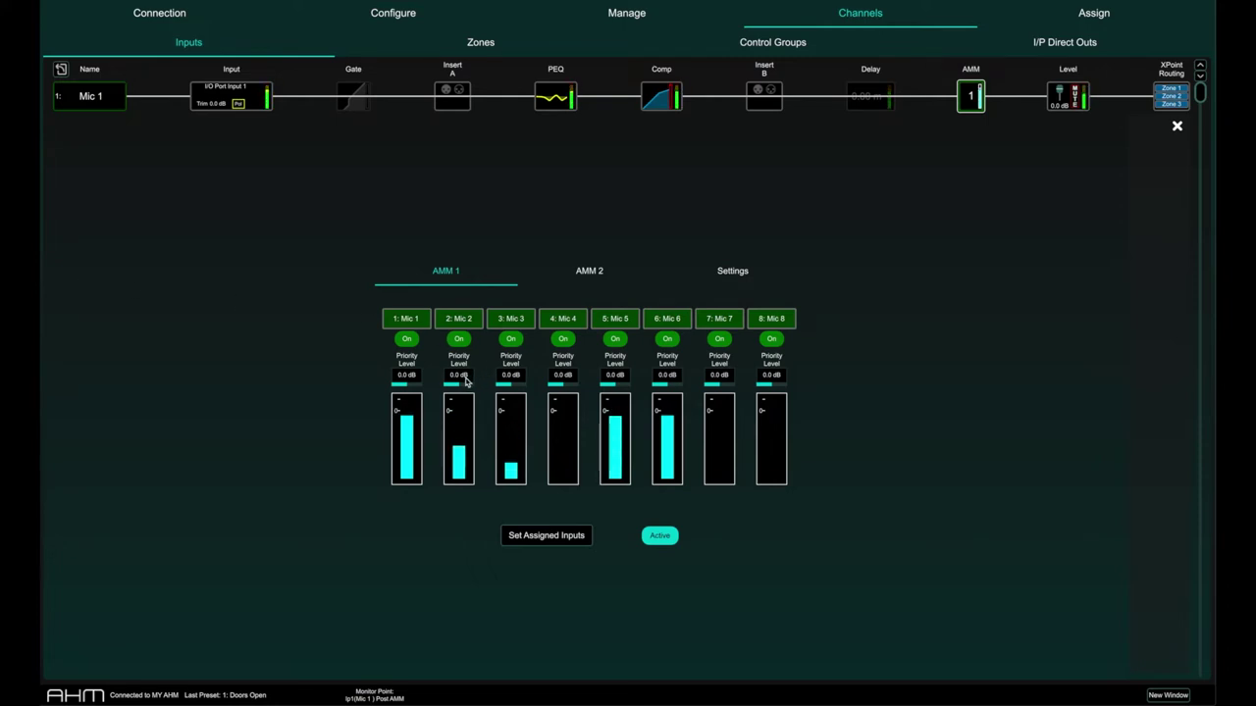
Step: Raise Mic 2's priority level, lower Mic 1's, and lower another mic's priority in AMM 1
{"action": "left_click_drag", "start_coordinate": [466, 380], "coordinate": [518, 381]}
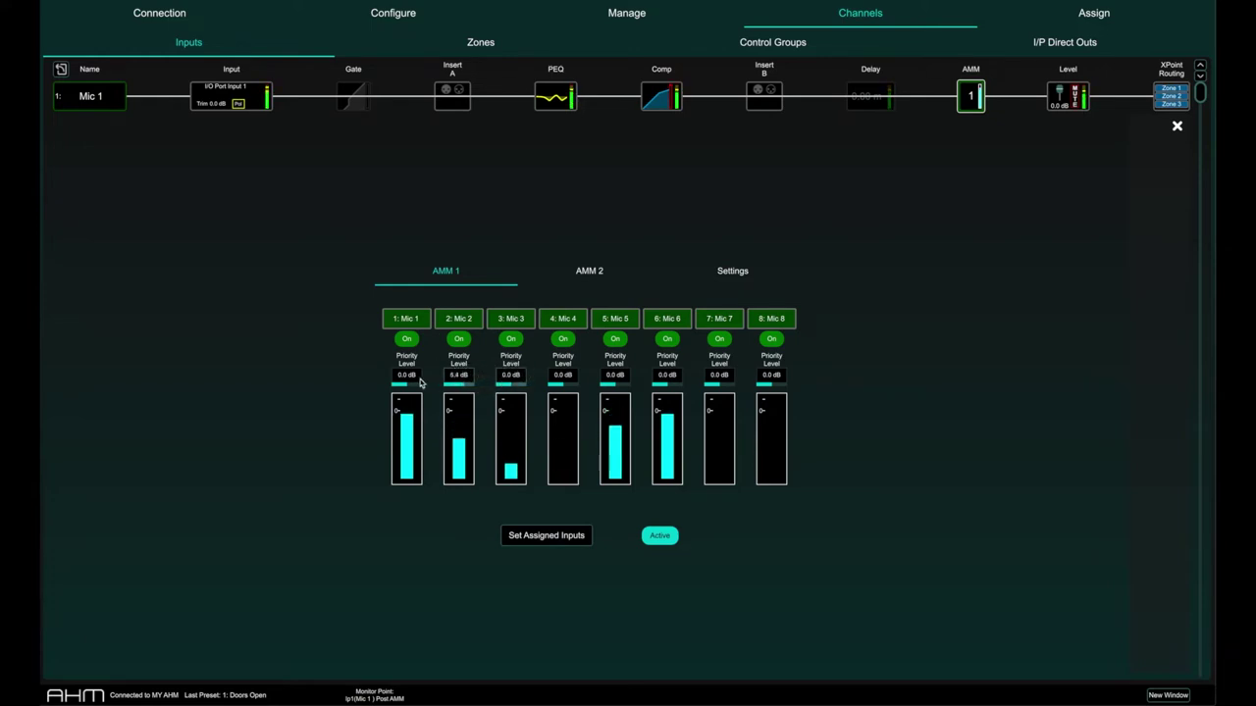
{"action": "left_click_drag", "start_coordinate": [420, 382], "coordinate": [387, 373]}
{"action": "left_click_drag", "start_coordinate": [617, 378], "coordinate": [547, 377]}
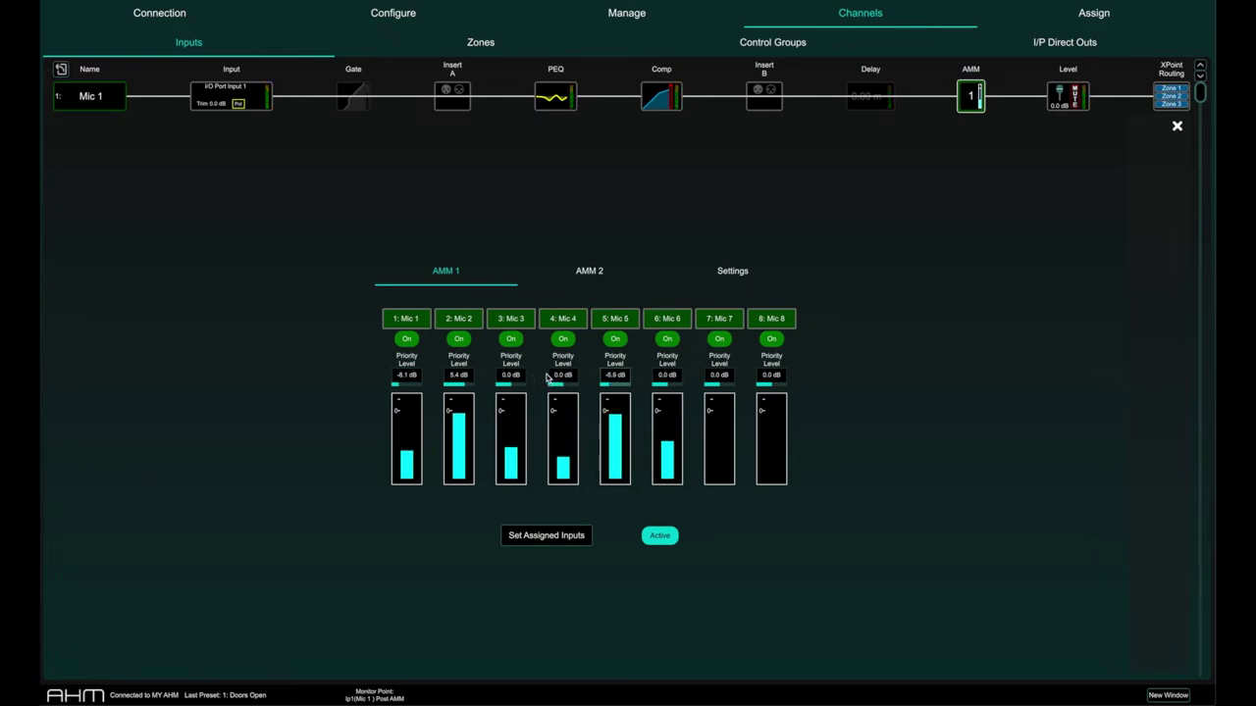
{"action": "left_click_drag", "start_coordinate": [666, 377], "coordinate": [628, 376]}
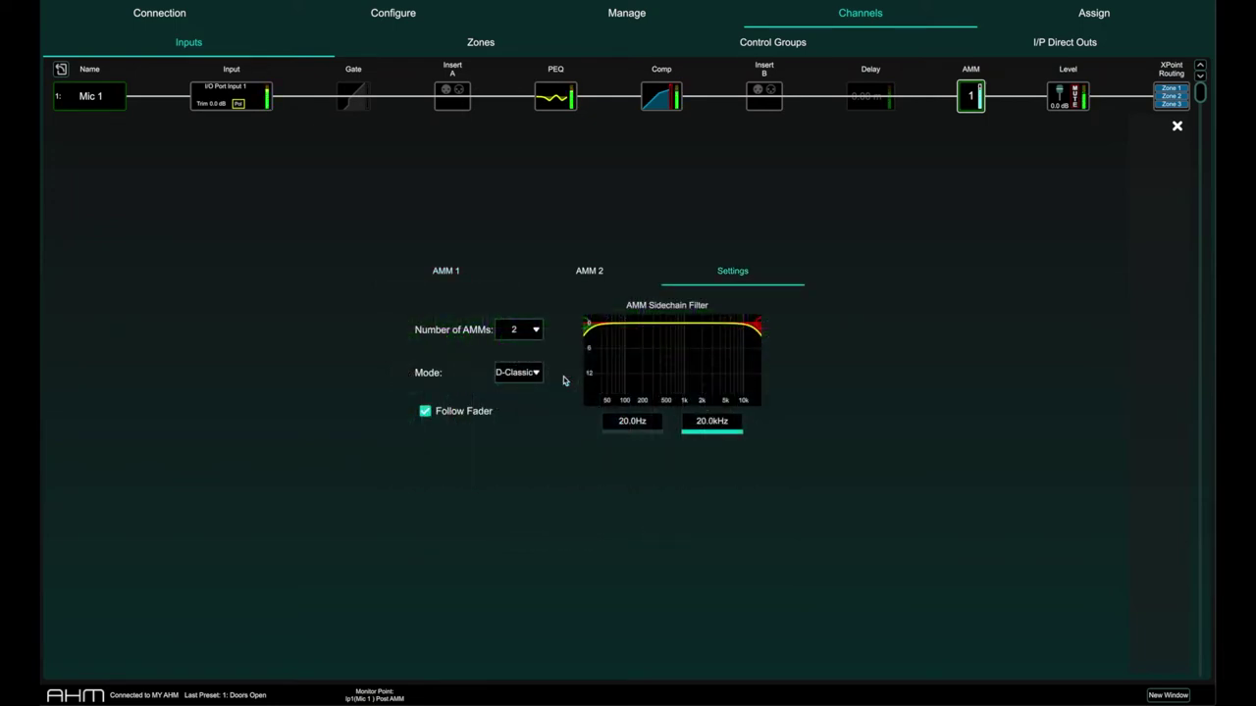
Step: Switch the AMM mode to NOM with 6 dB NOM attenuation
{"action": "left_click", "coordinate": [520, 372]}
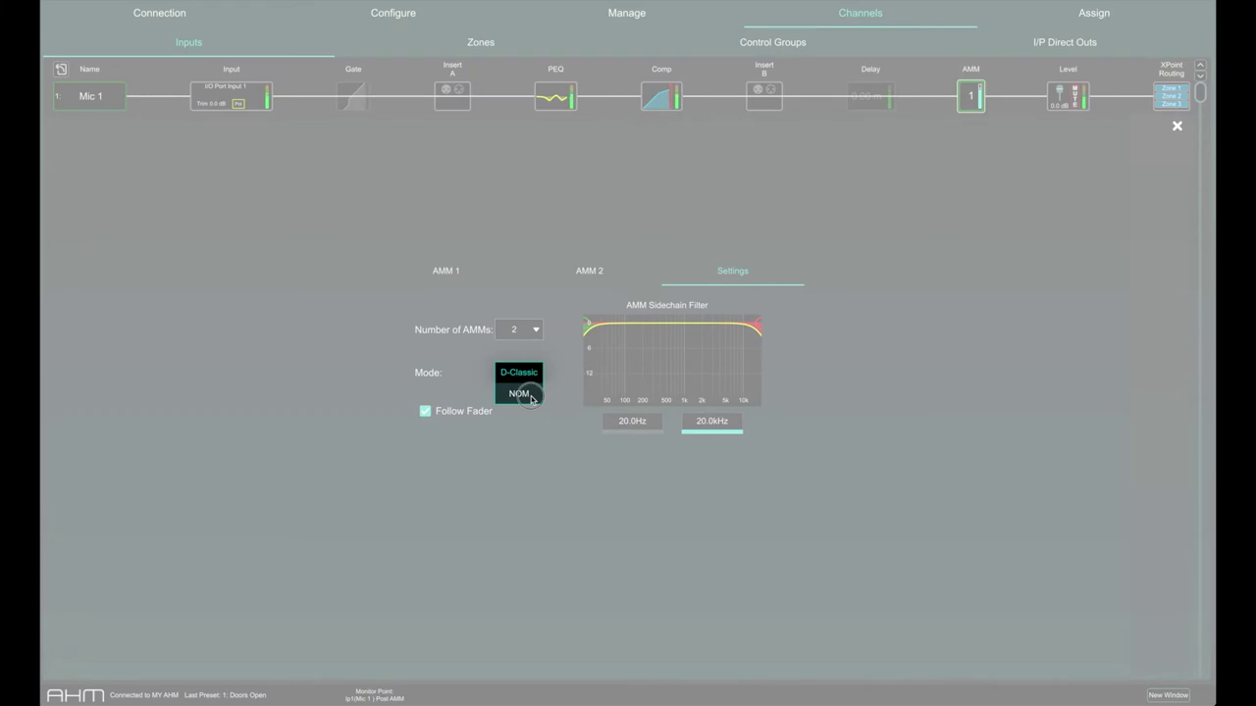
{"action": "left_click", "coordinate": [520, 393]}
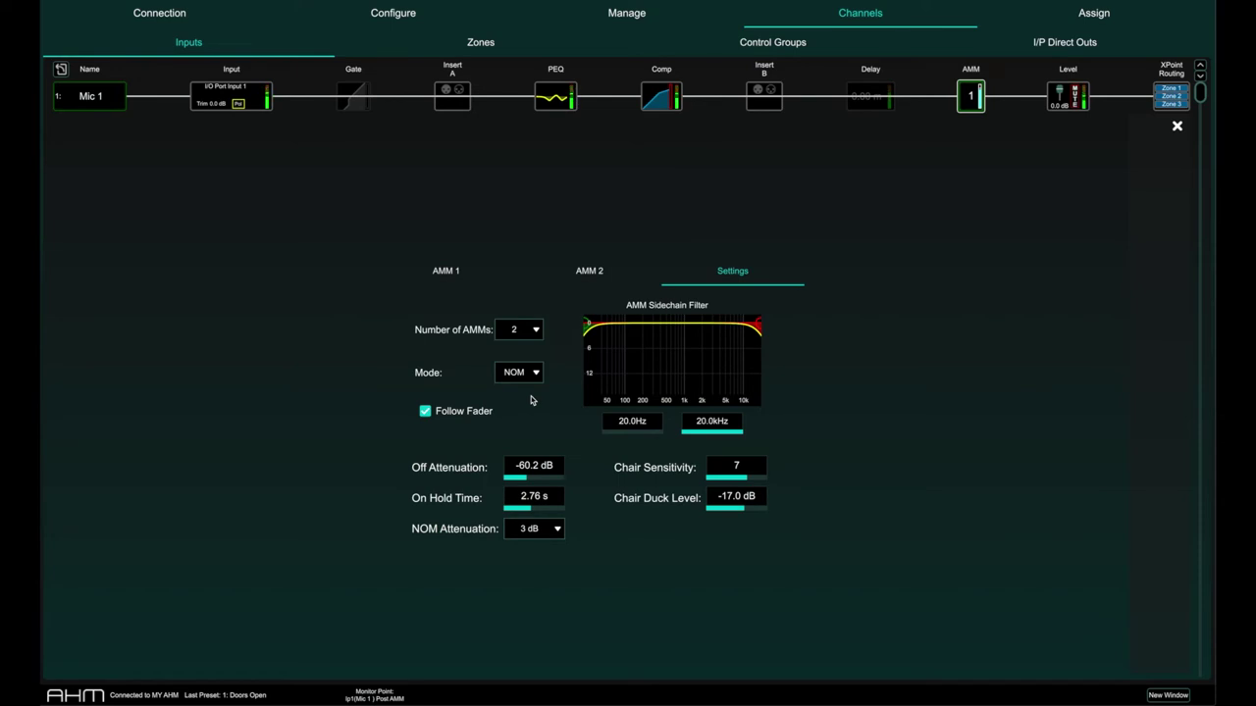
{"action": "left_click", "coordinate": [556, 527]}
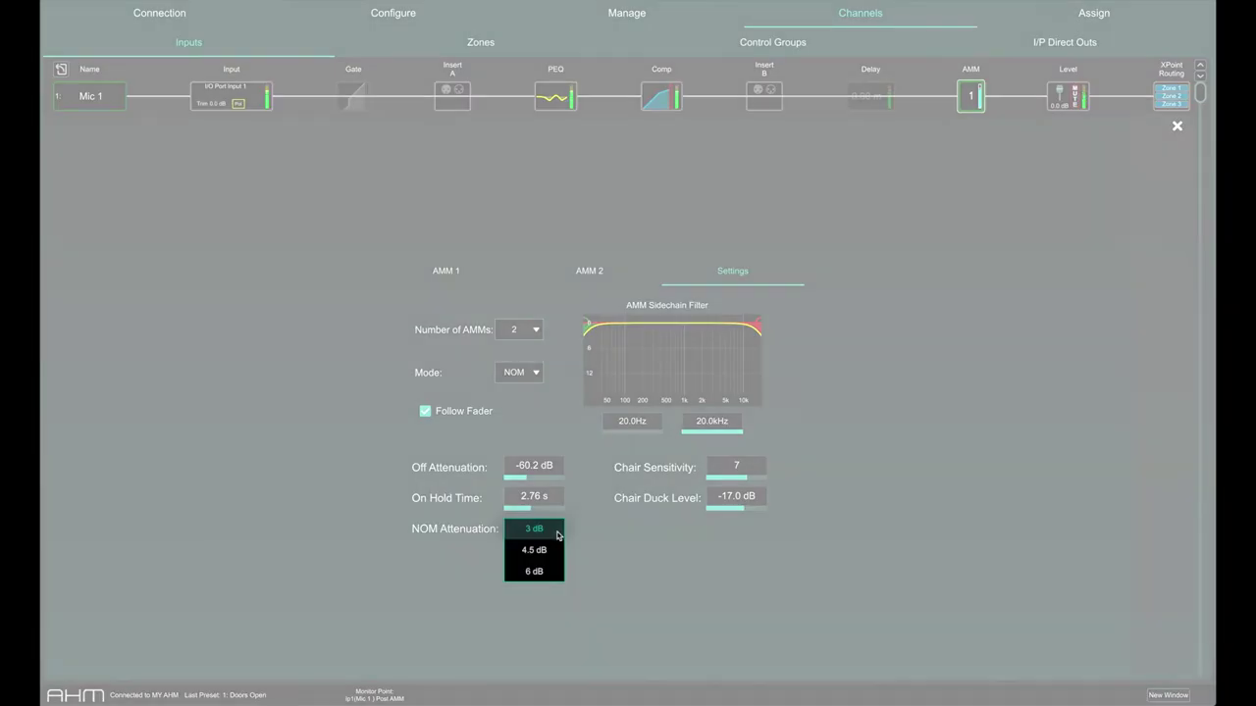
{"action": "left_click", "coordinate": [548, 550]}
{"action": "left_click", "coordinate": [548, 531]}
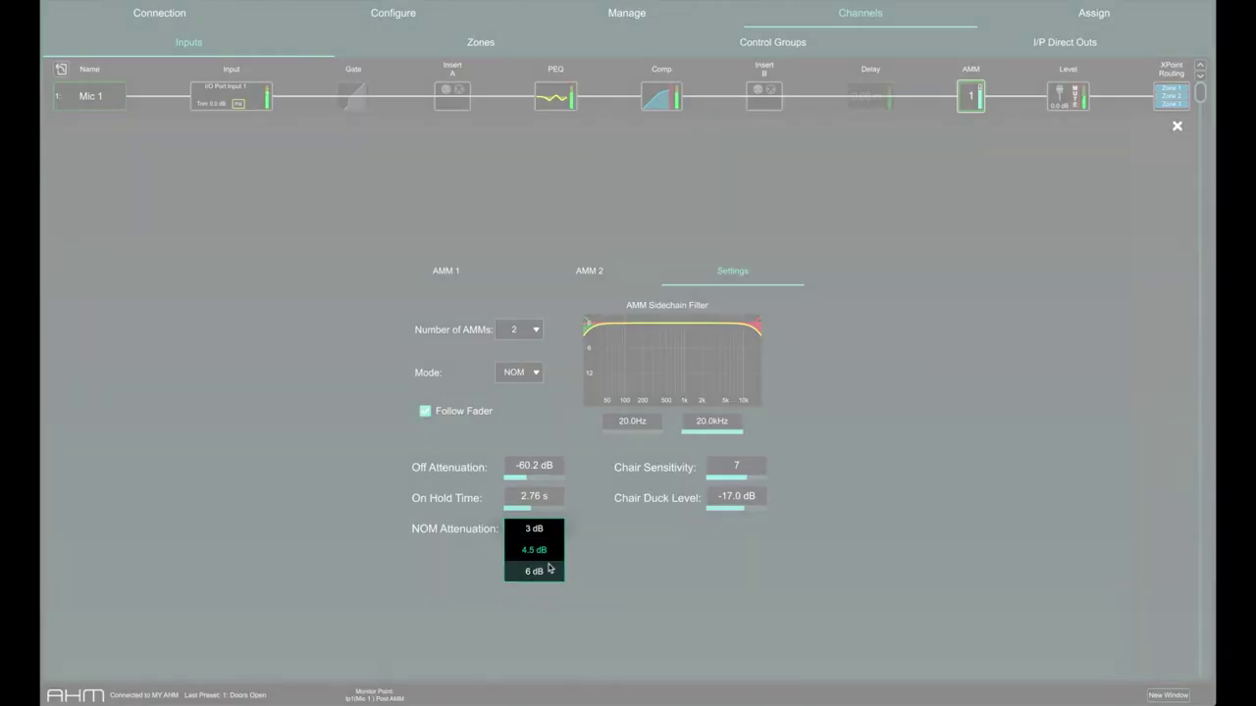
{"action": "left_click", "coordinate": [548, 572]}
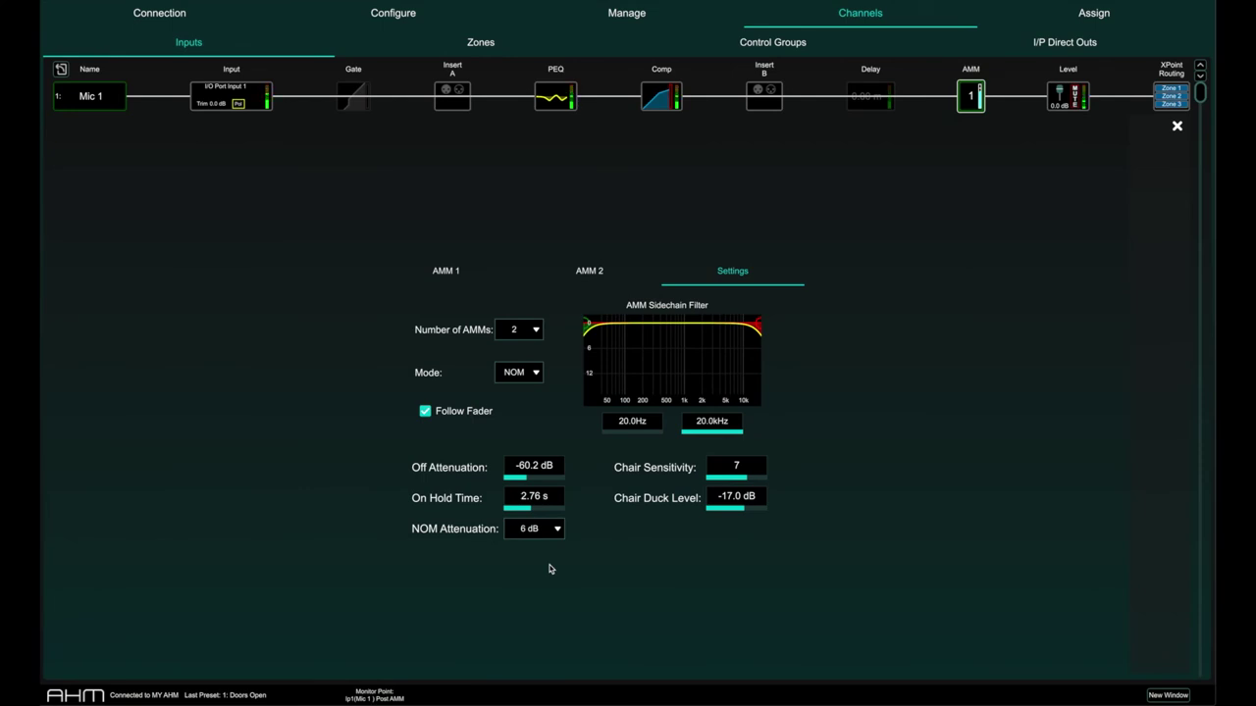
Step: Set off attenuation to -40.1 dB and on hold time to 2.08 s
{"action": "left_click_drag", "start_coordinate": [546, 469], "coordinate": [624, 470]}
{"action": "left_click", "coordinate": [545, 498]}
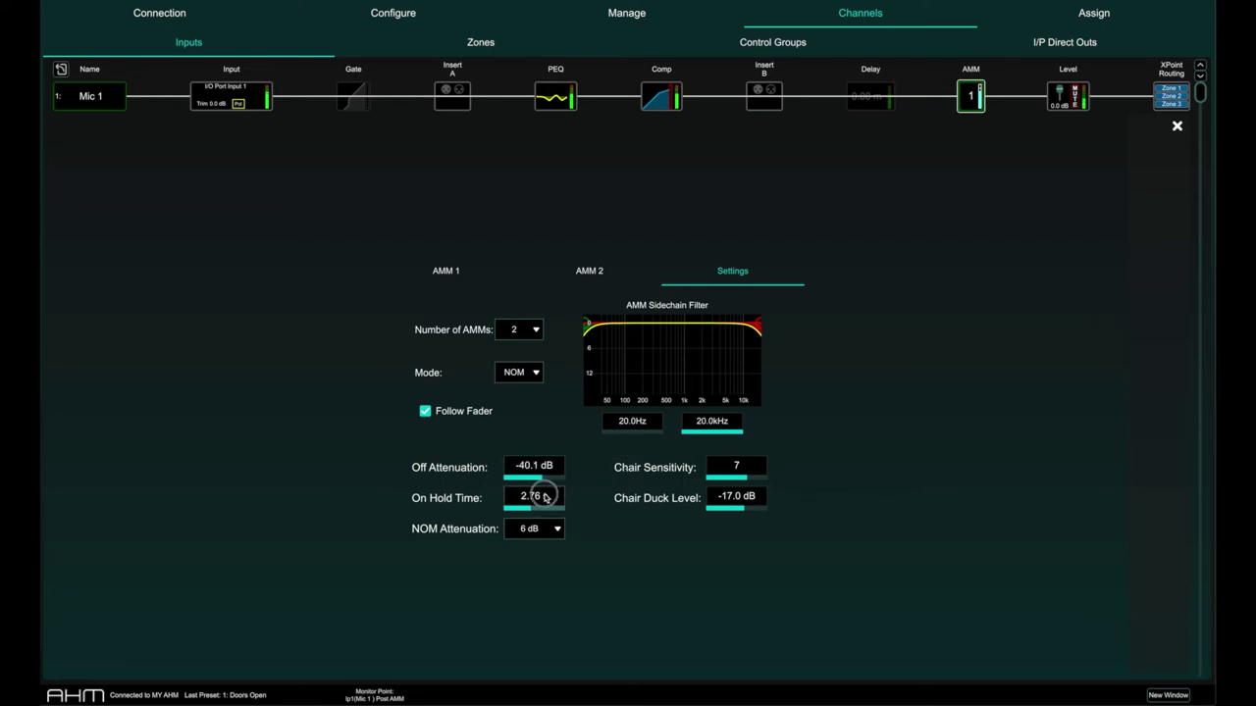
{"action": "left_click_drag", "start_coordinate": [544, 497], "coordinate": [496, 497]}
{"action": "left_click", "coordinate": [481, 274]}
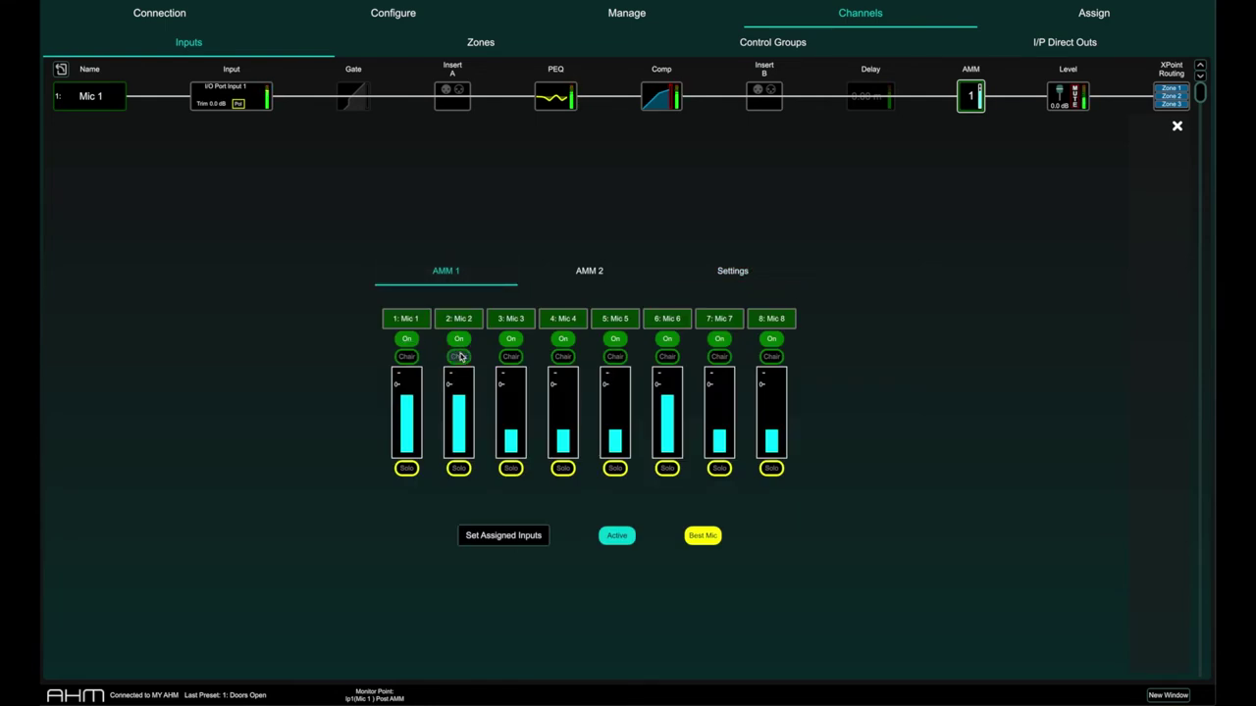
Step: Make Mic 1 the chair mic, with chair sensitivity 4 and chair duck level -20.0 dB
{"action": "left_click", "coordinate": [415, 360]}
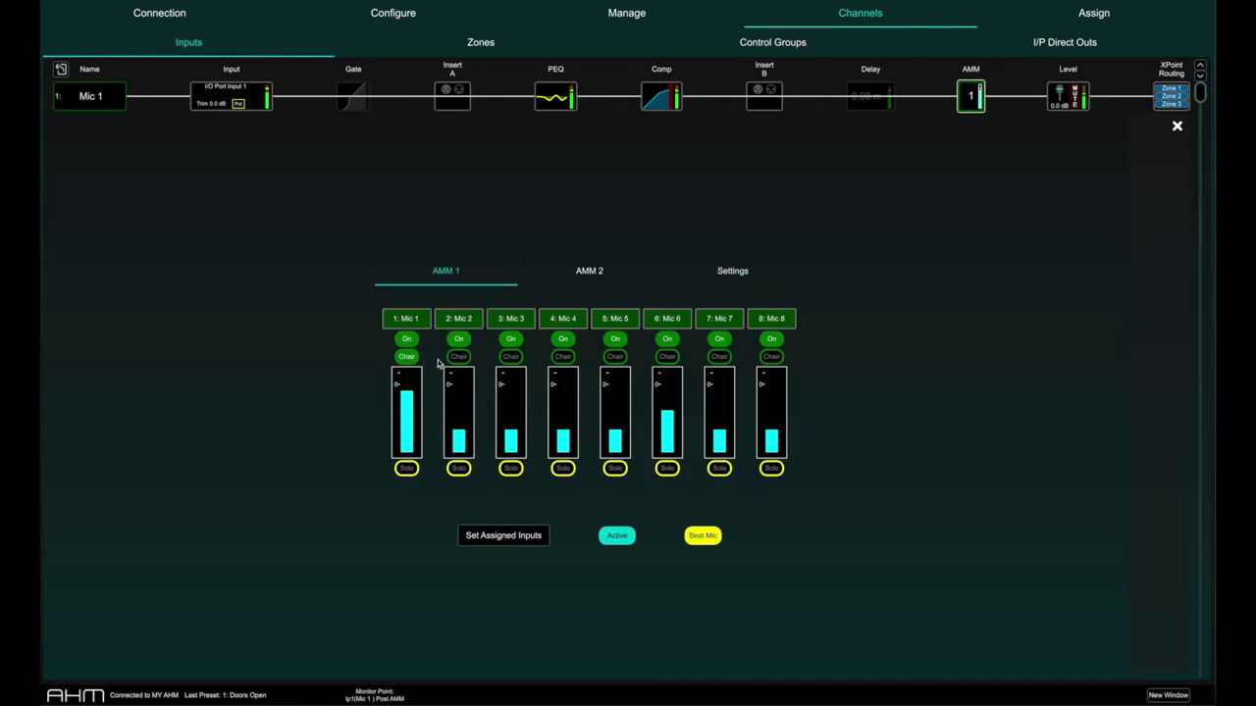
{"action": "left_click", "coordinate": [677, 272]}
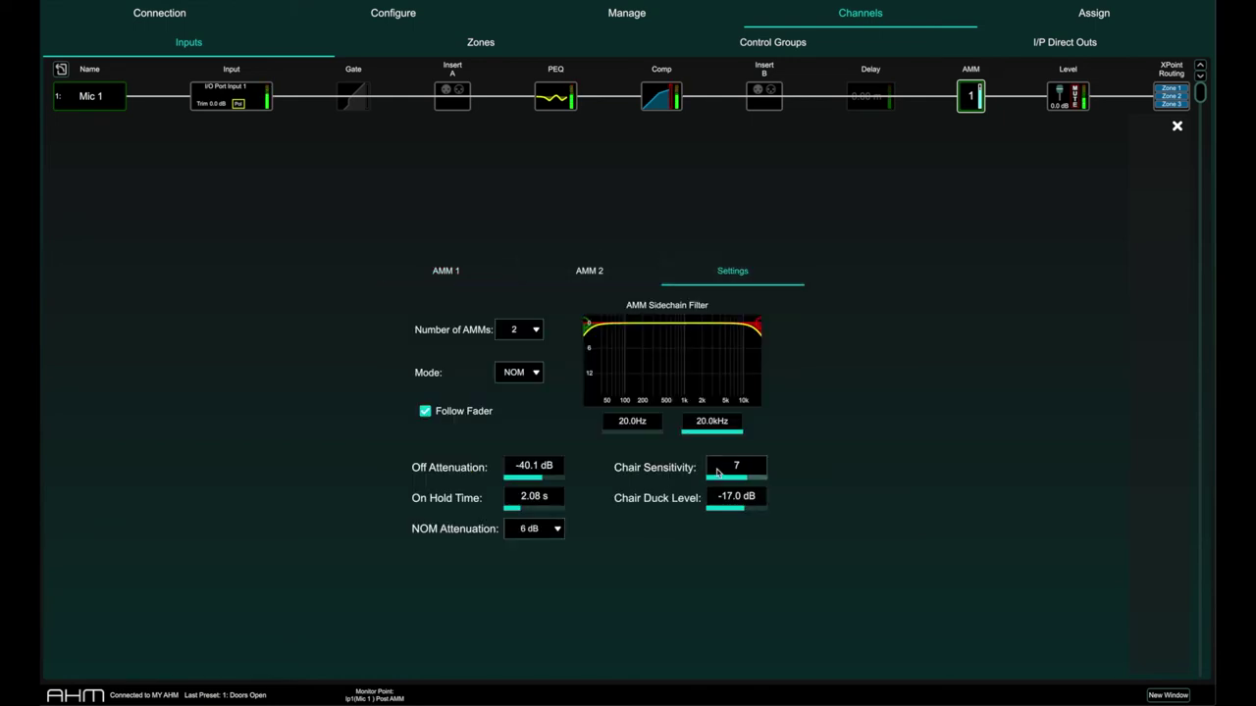
{"action": "left_click_drag", "start_coordinate": [706, 457], "coordinate": [630, 459]}
{"action": "left_click_drag", "start_coordinate": [734, 498], "coordinate": [704, 507]}
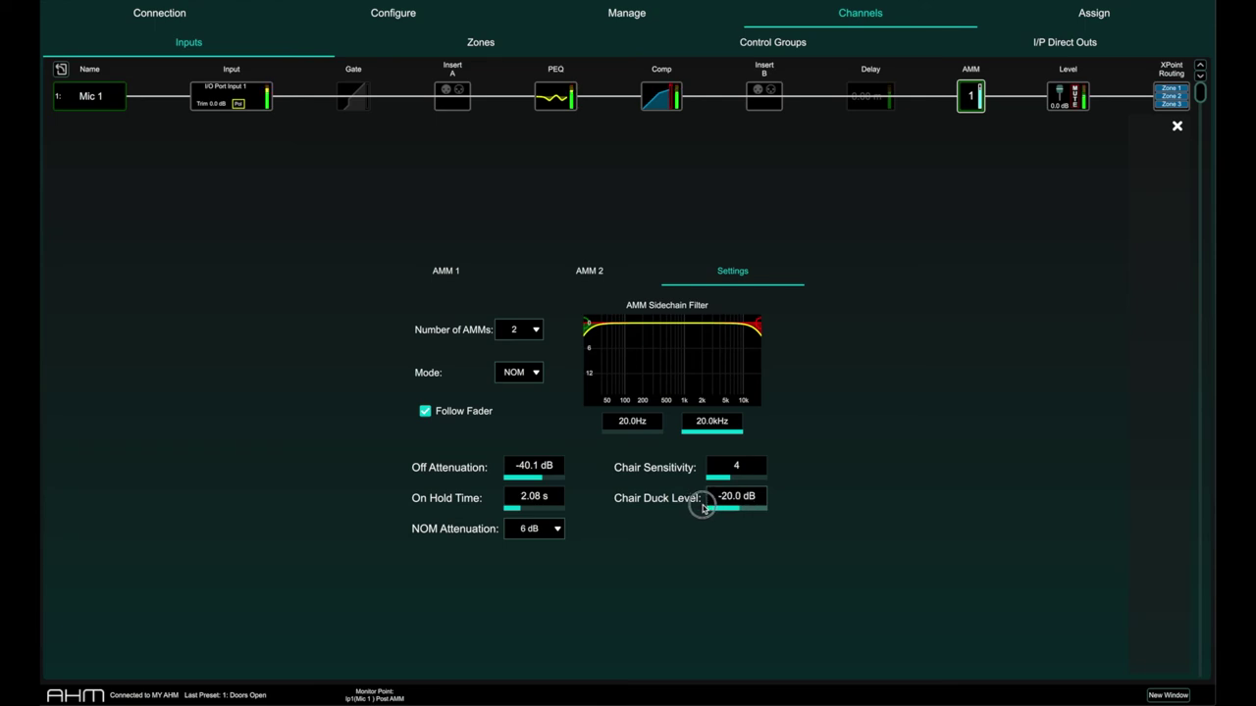
{"action": "left_click", "coordinate": [471, 280]}
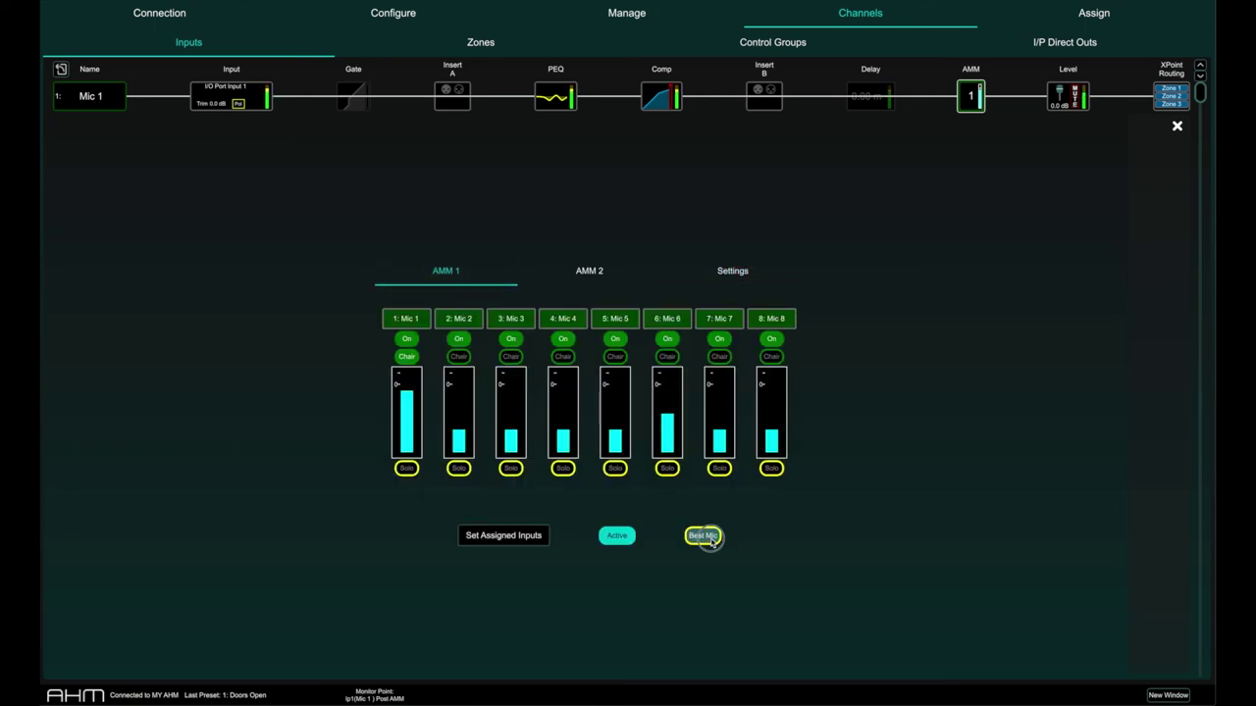
Step: Switch on the Best Mic button on the AMM 1 panel so it lights solid yellow
{"action": "left_click", "coordinate": [711, 539]}
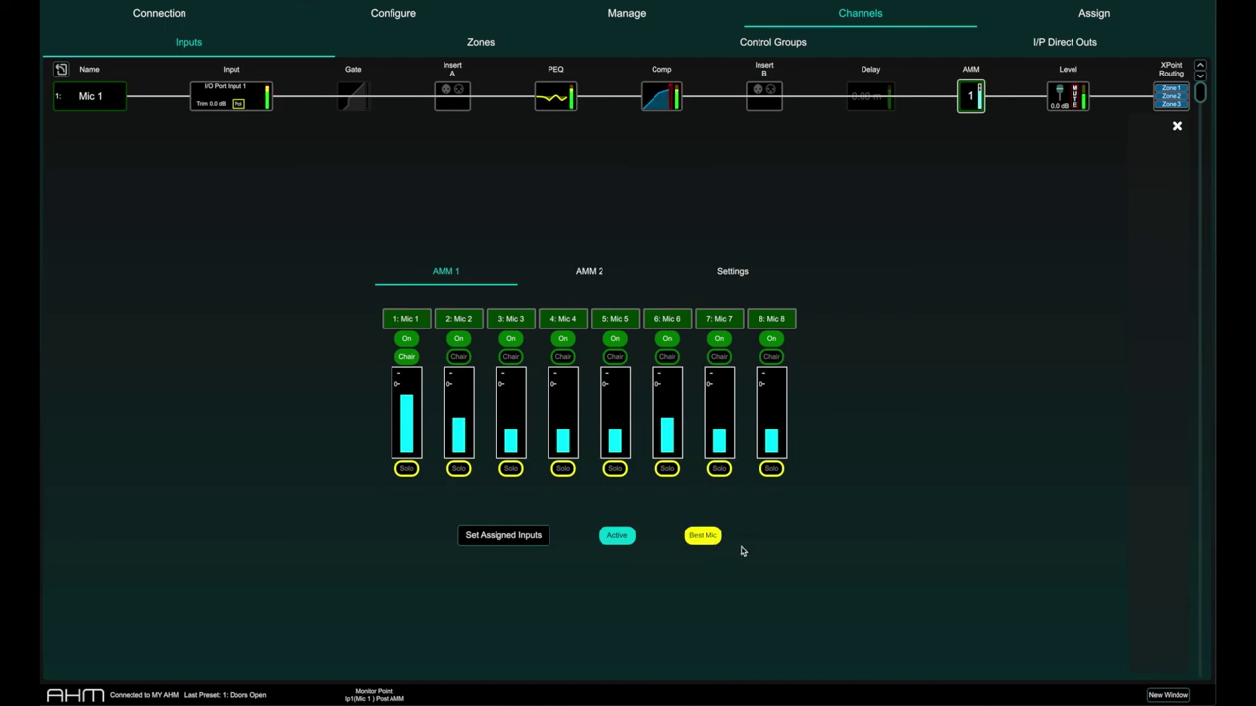